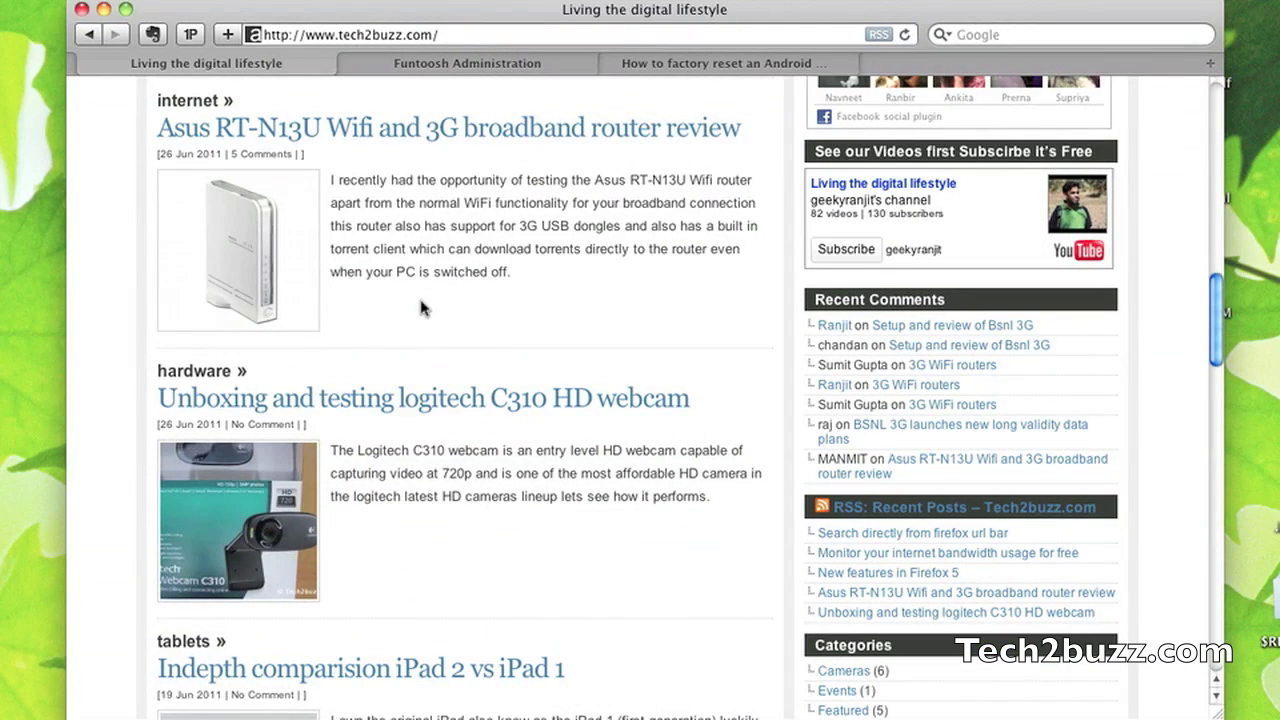
- Open a new blank Safari tab
key(super+t)
- Load the DD-WRT Basic Setup page at 192.168.1.1 from the address-bar suggestion
text(192.168.1.108/)
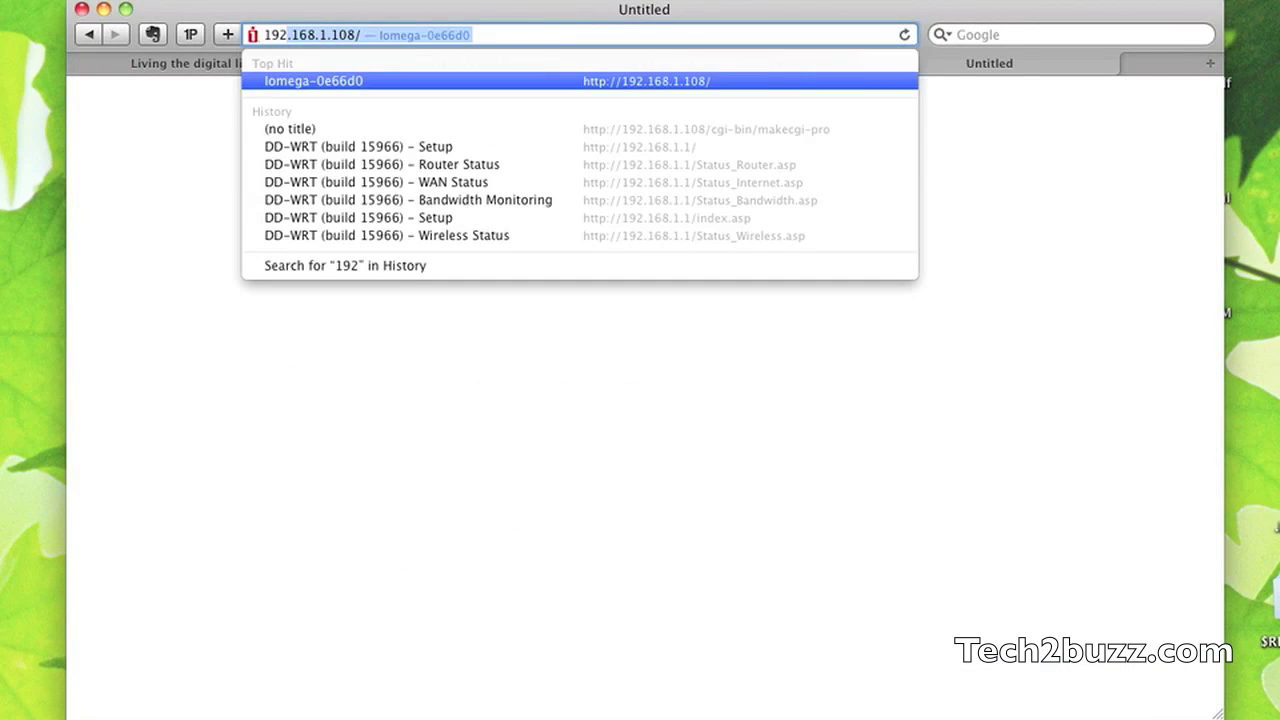
key(Down)
key(Down)
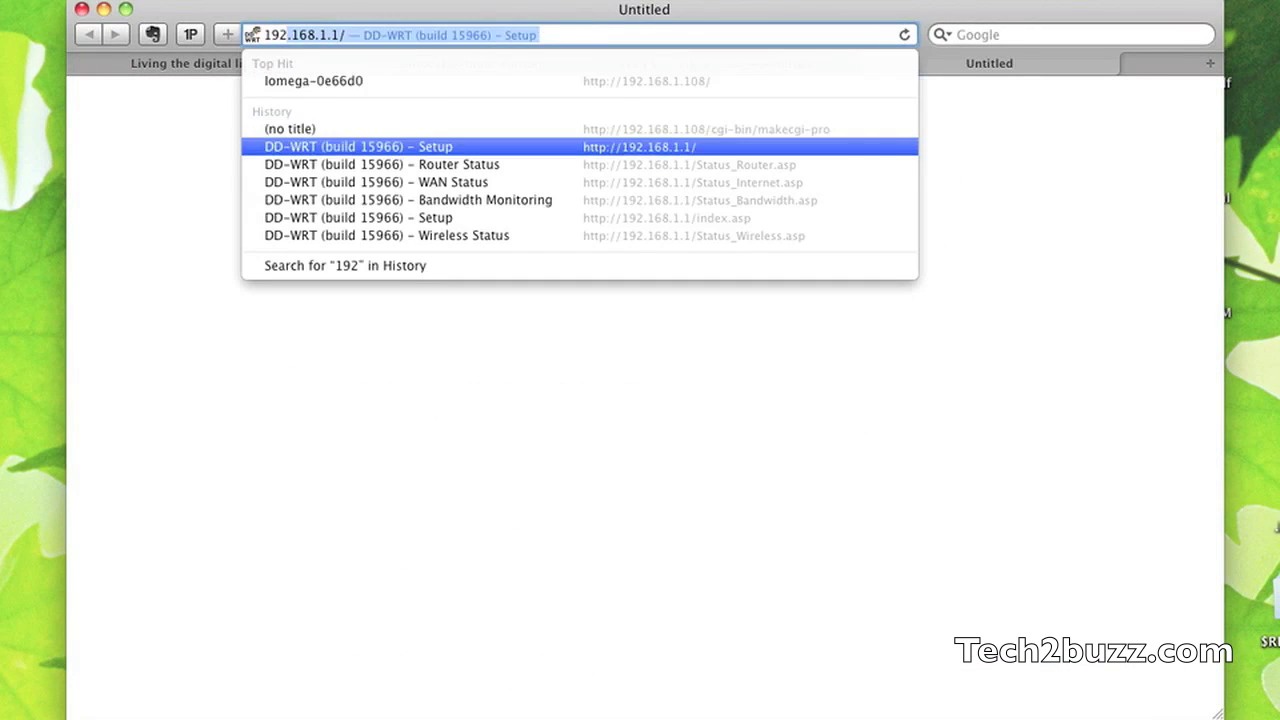
key(Return)
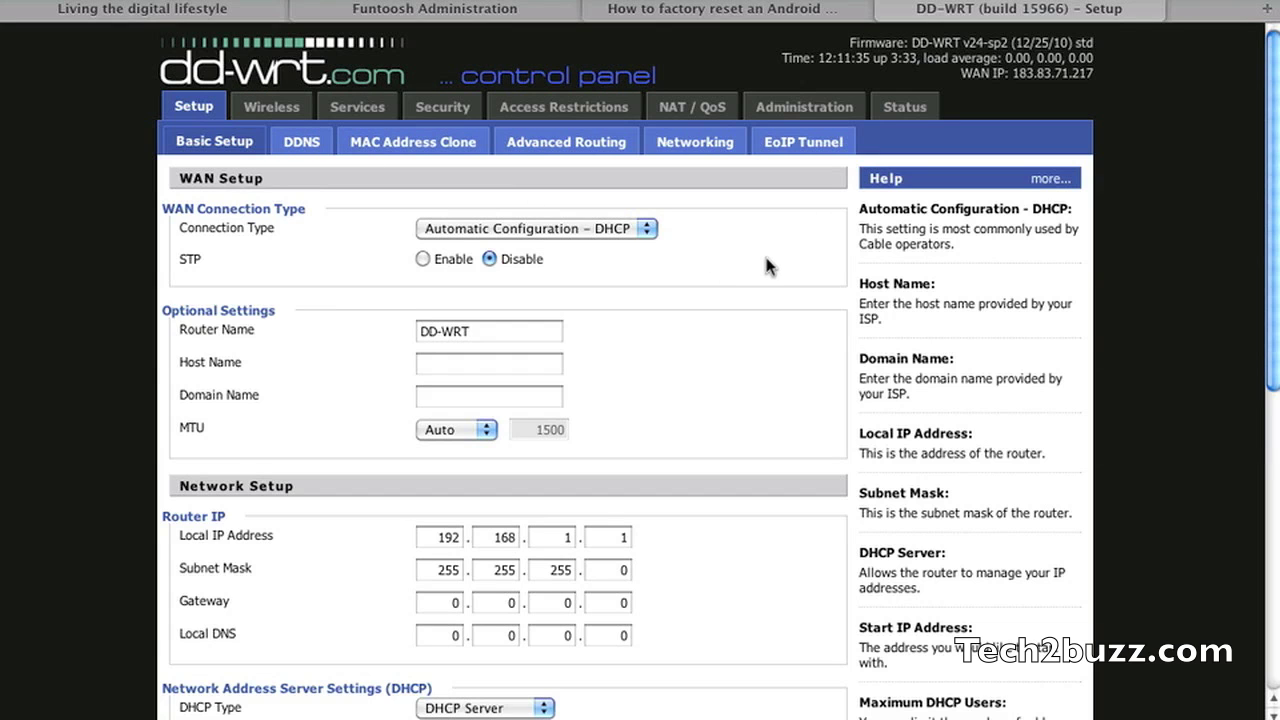
scroll(763, 266, down, 2)
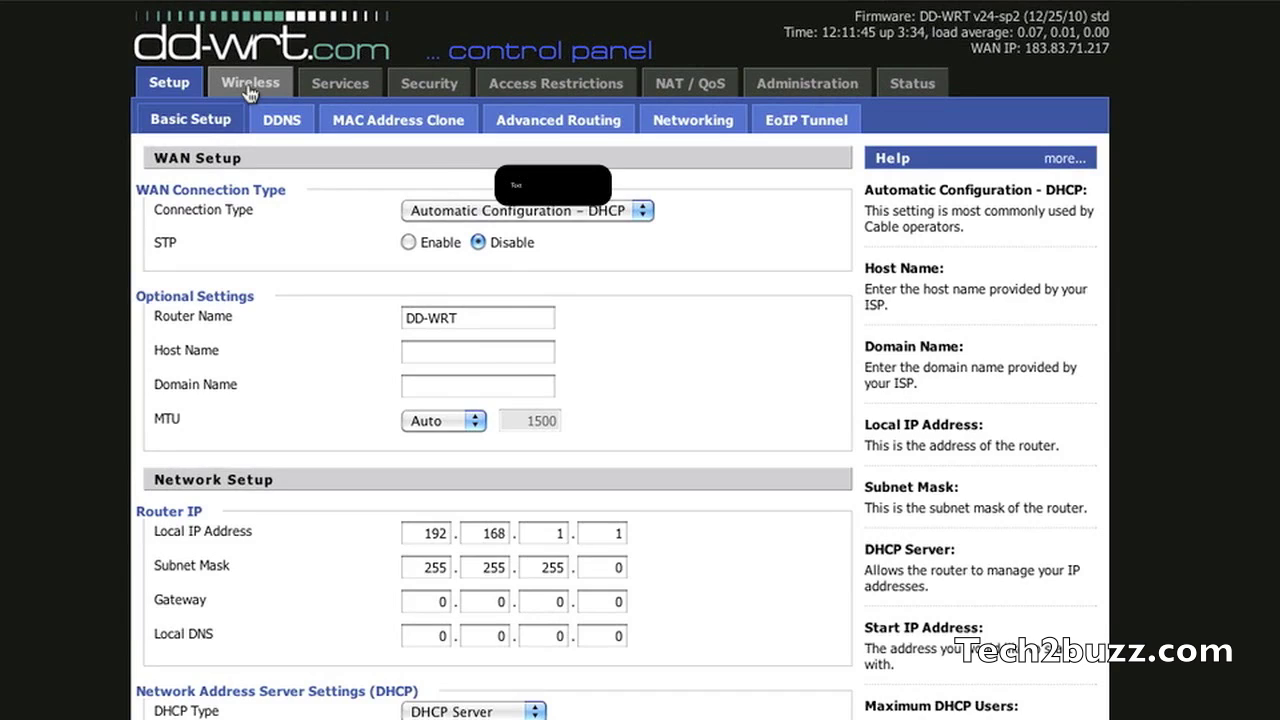
- On the Wireless tab, keep mode AP and network mode NG-Mixed, then view Advanced Settings
click(271, 36)
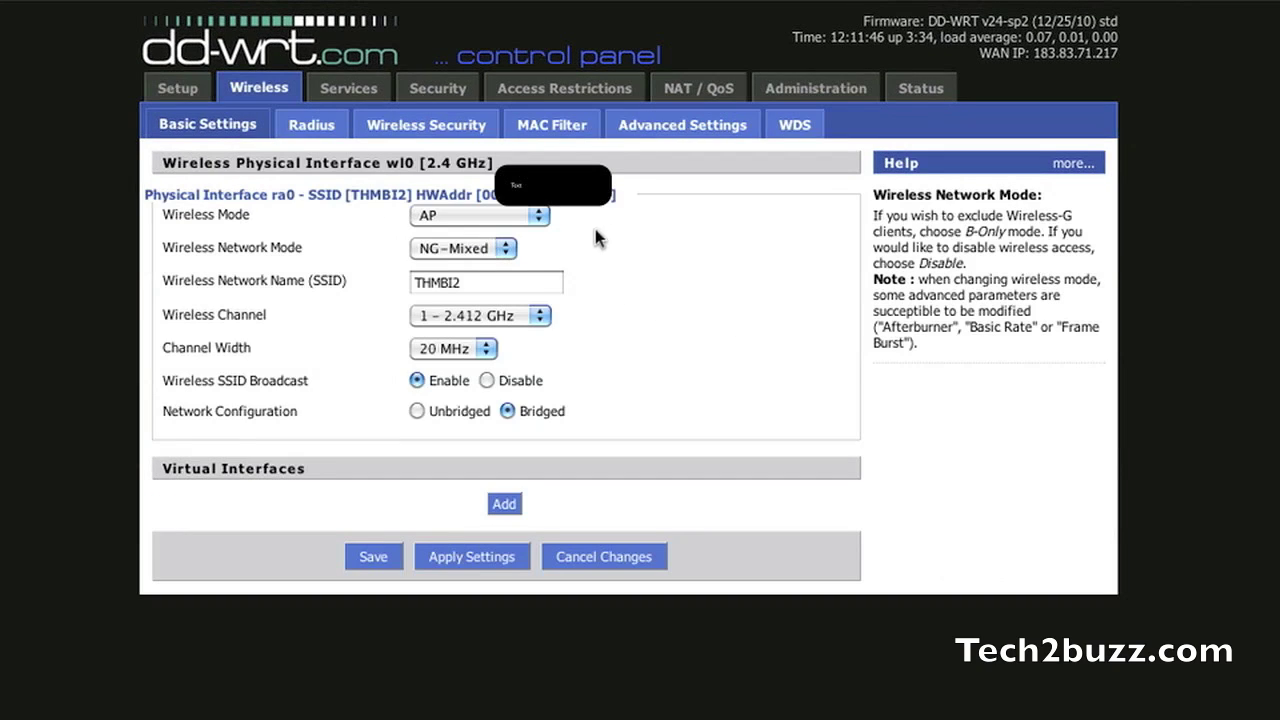
click(538, 213)
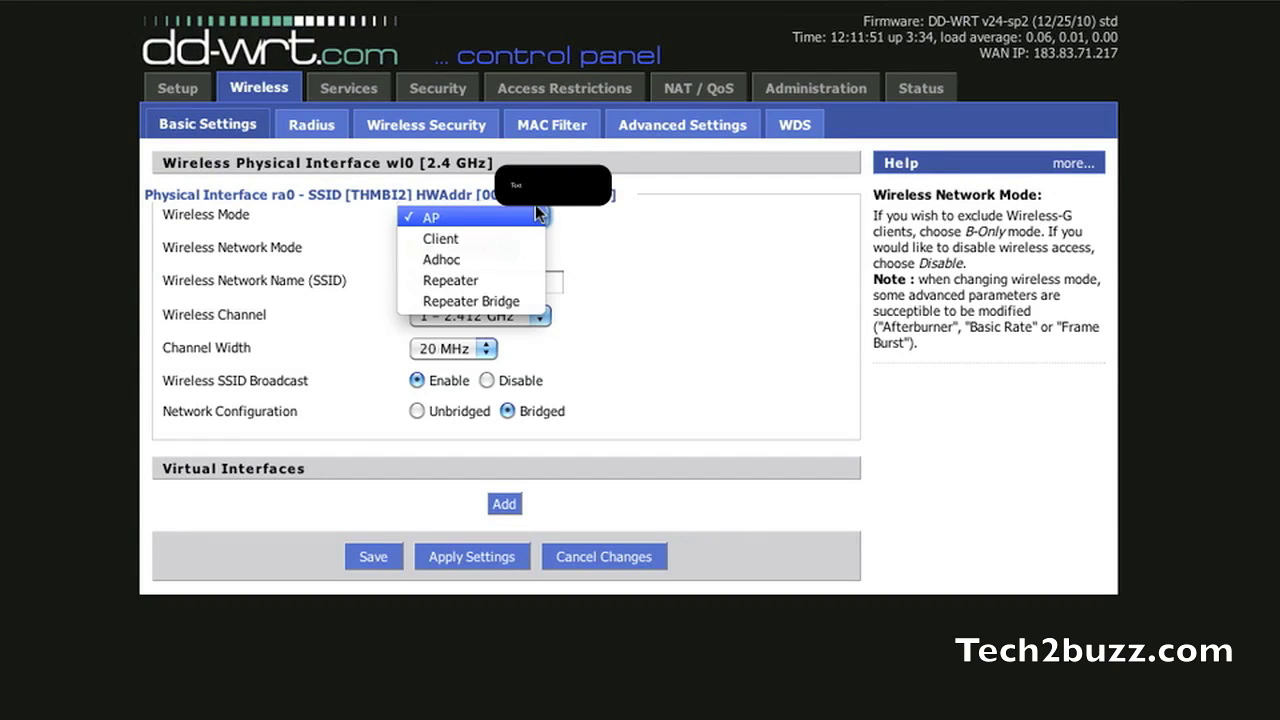
click(648, 245)
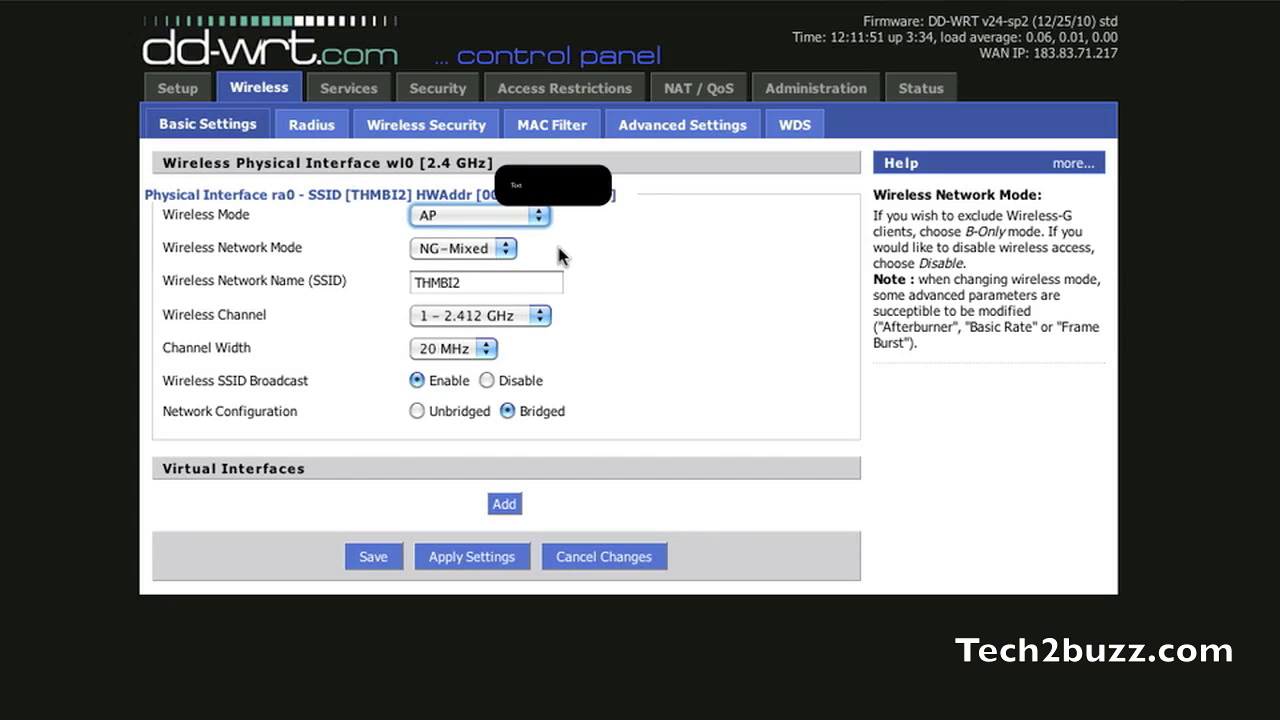
click(495, 247)
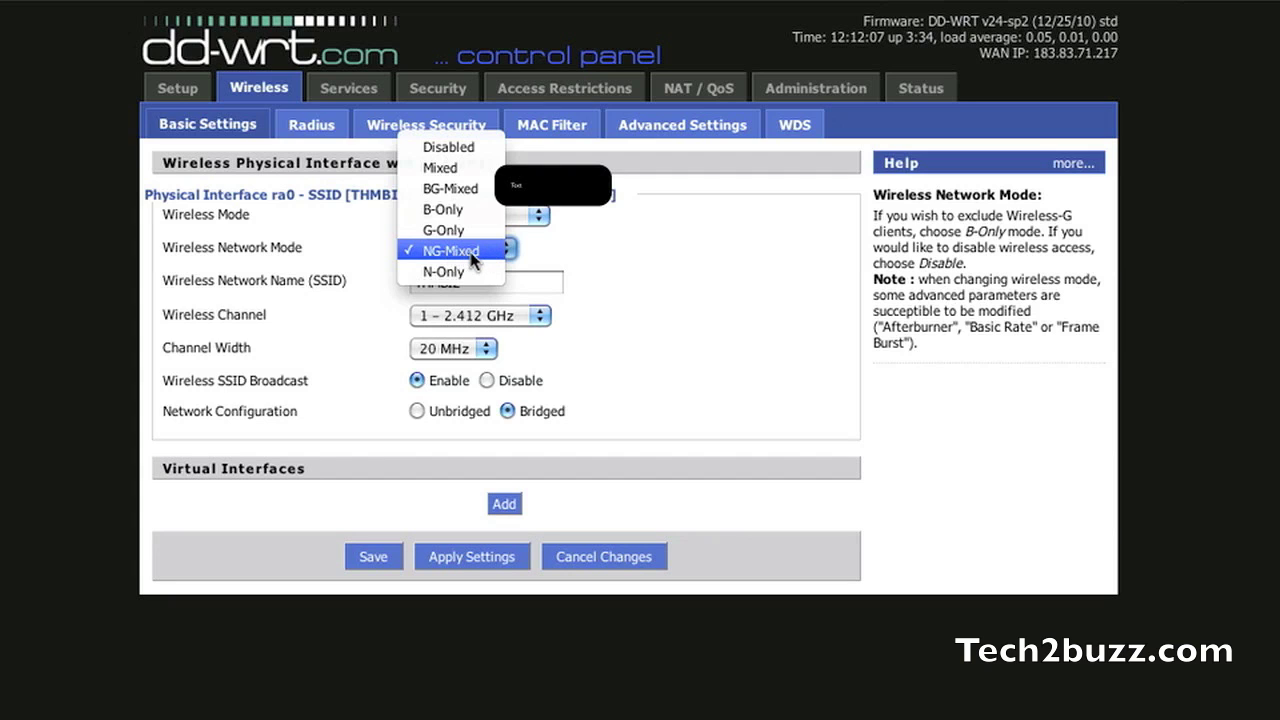
click(472, 260)
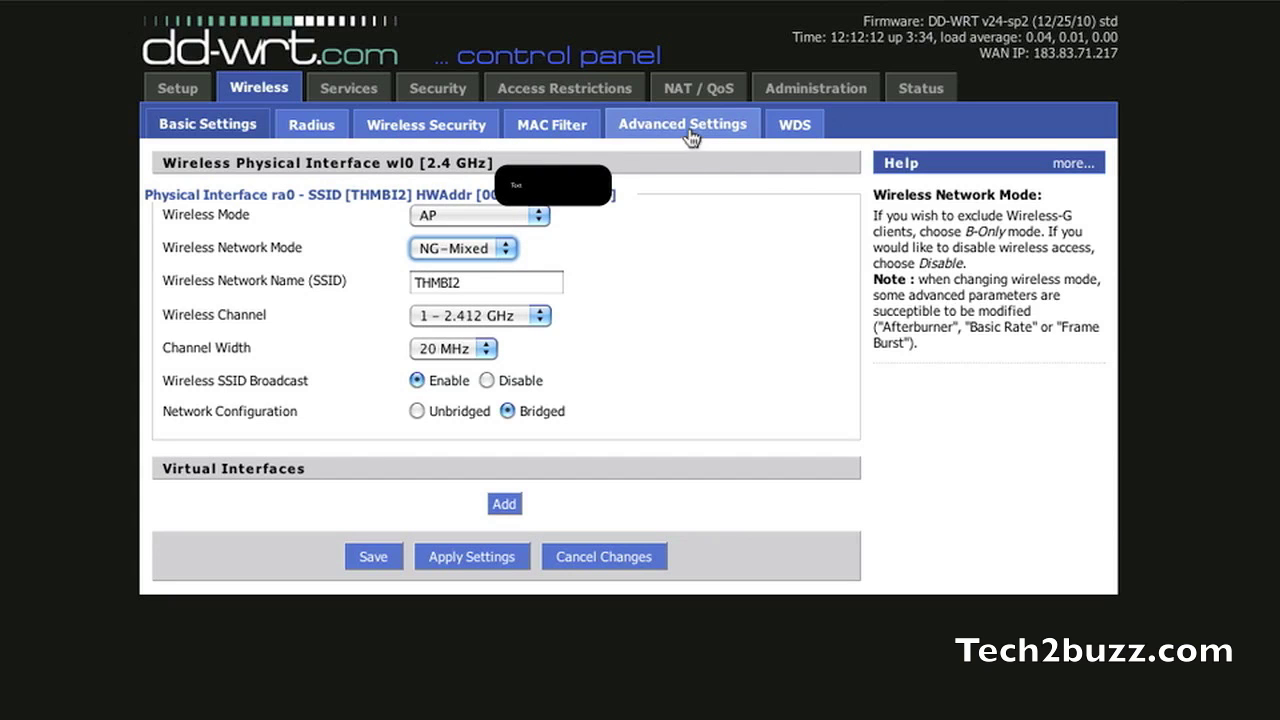
click(652, 132)
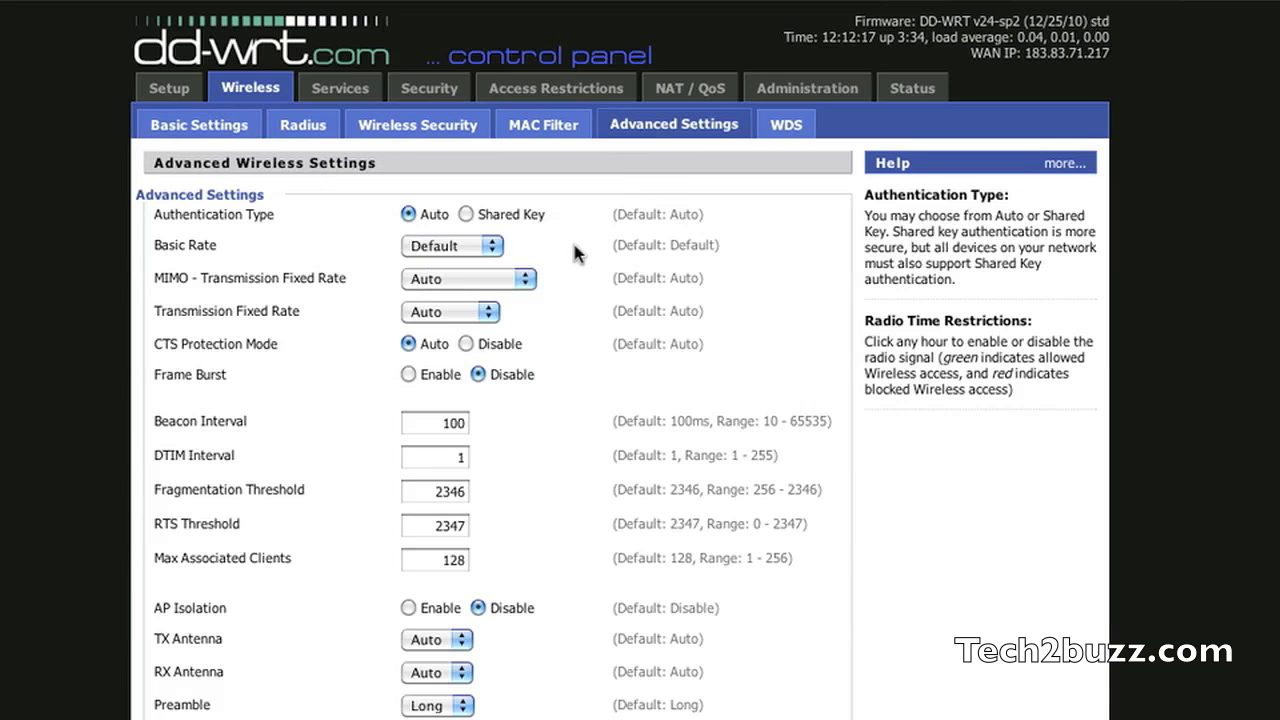
- Review the advanced wireless settings with TX Power left at 100, then view Status > Router
scroll(579, 243, down, 10)
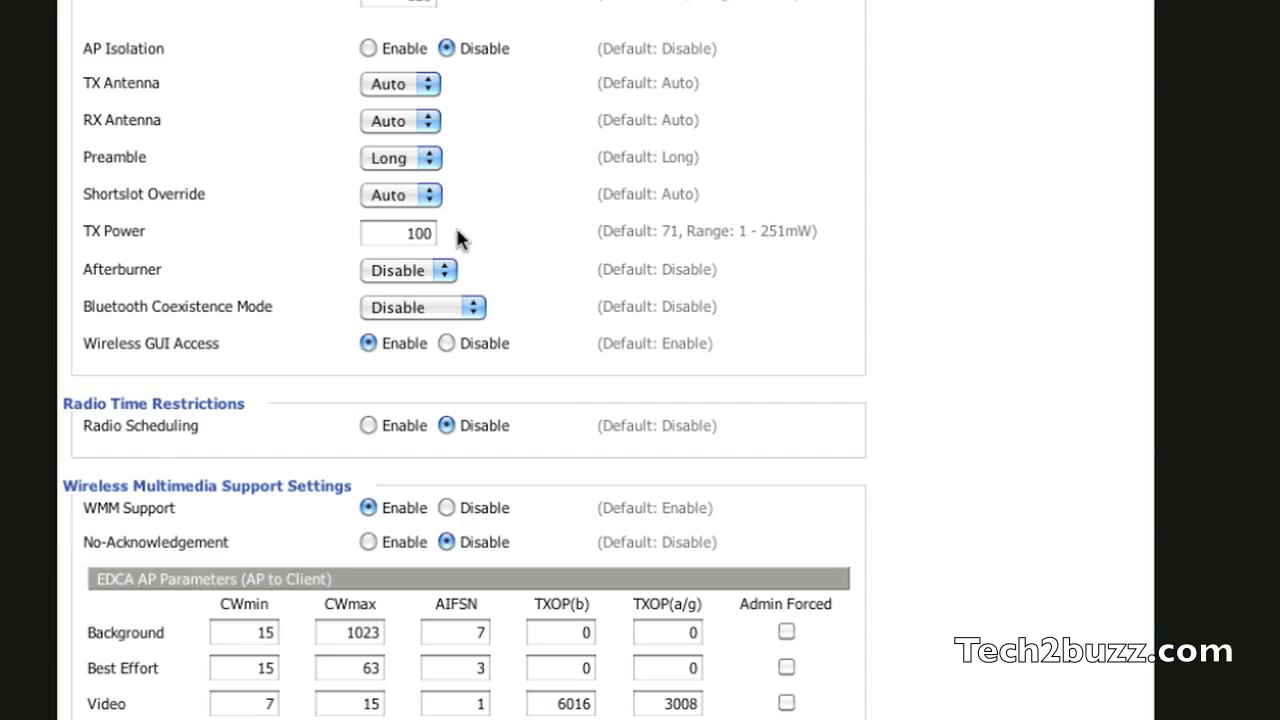
click(408, 233)
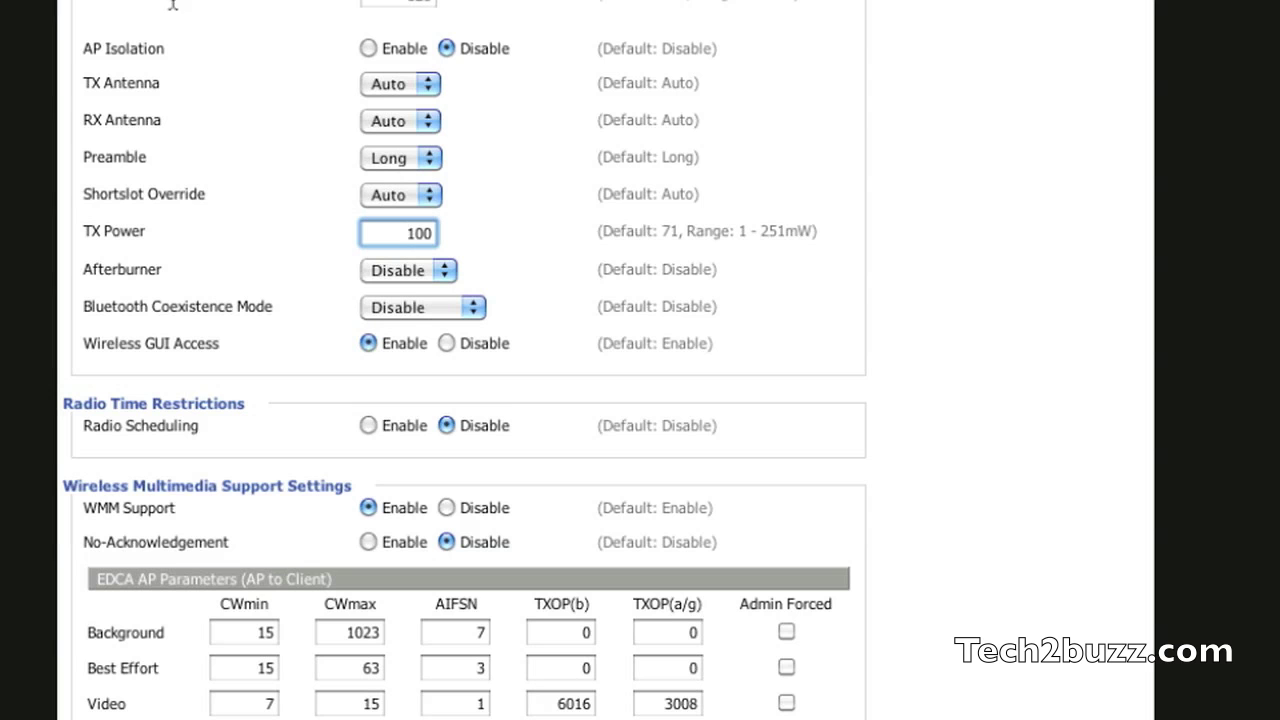
scroll(437, 297, up, 10)
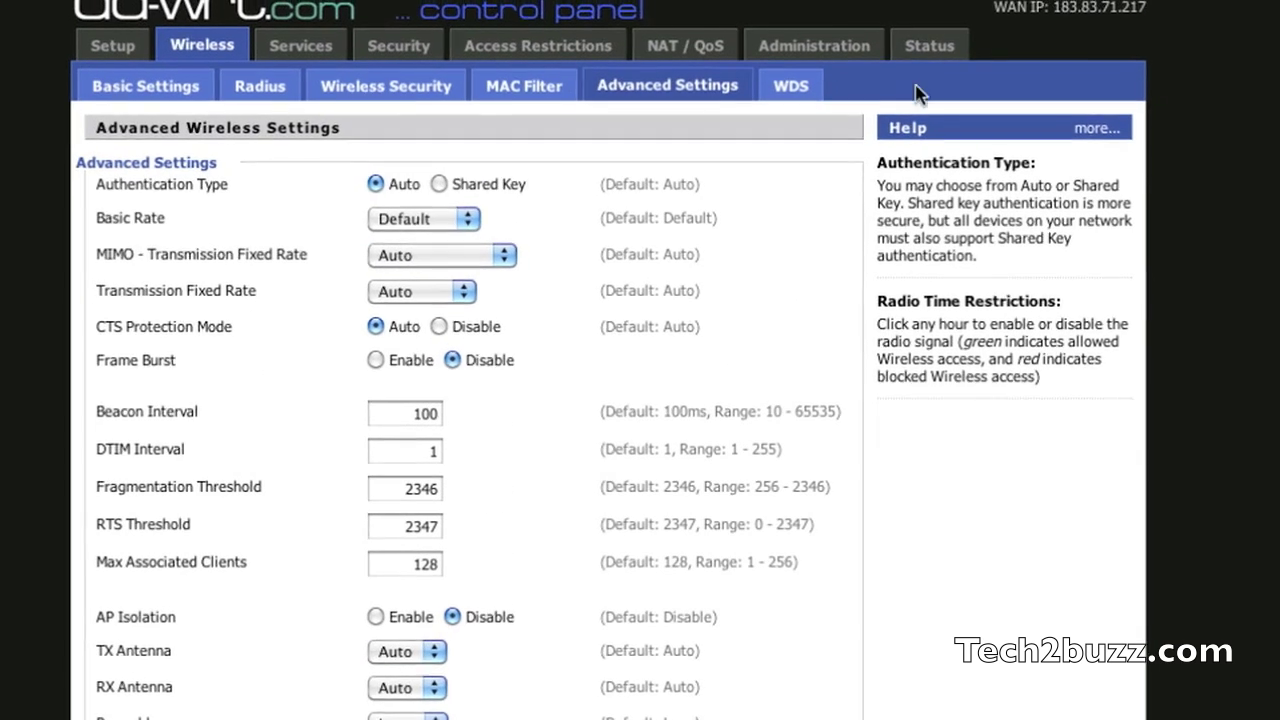
click(931, 57)
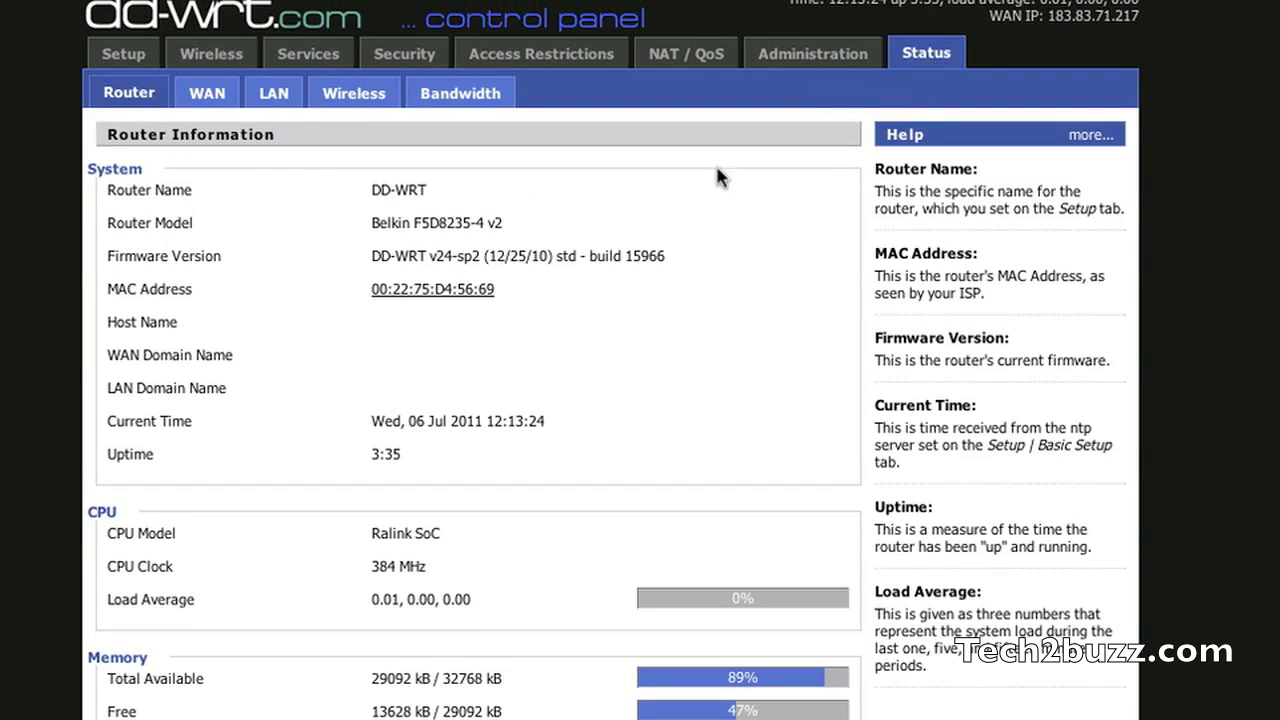
- Check the WAN connection status and the Traffic by Month chart
click(210, 95)
scroll(472, 272, down, 5)
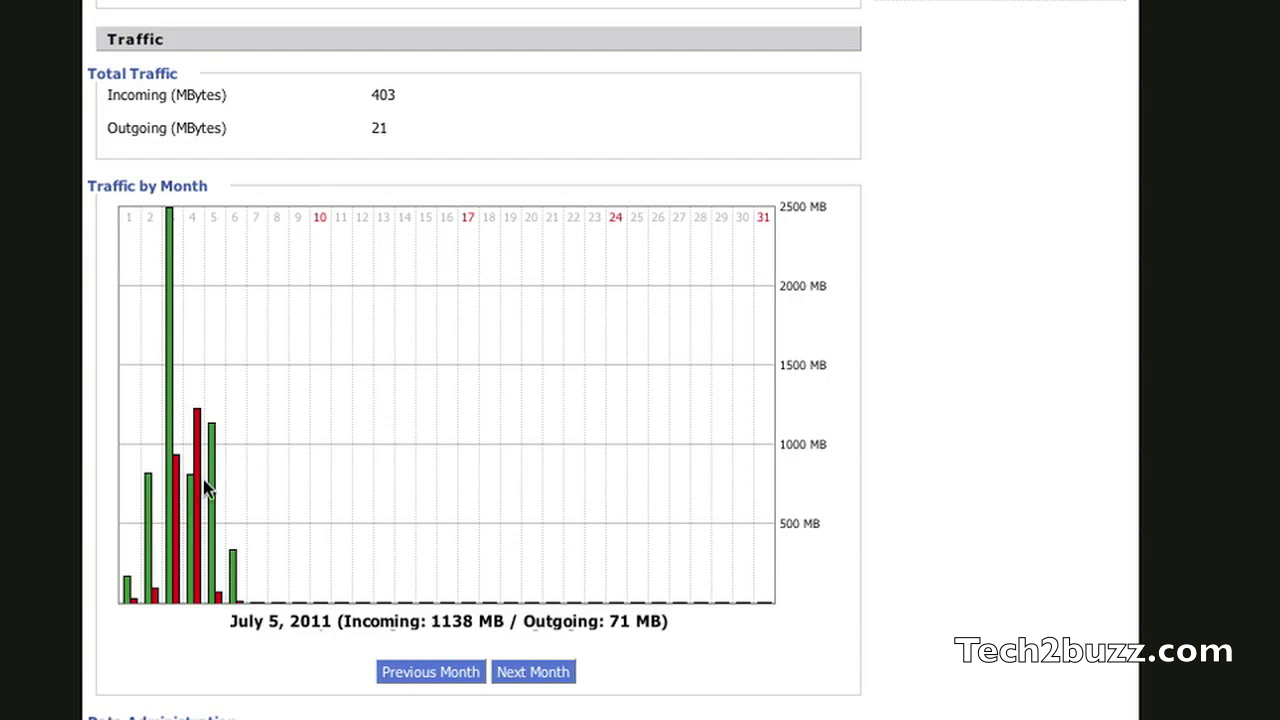
scroll(451, 451, up, 5)
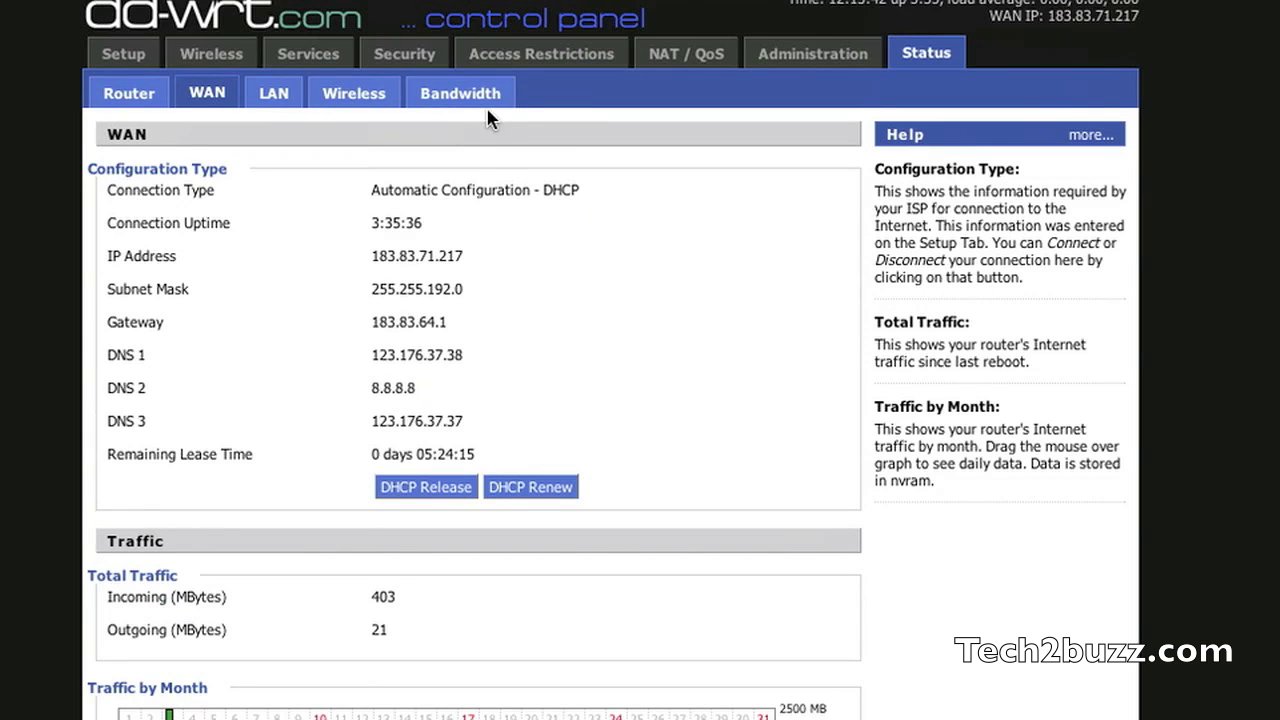
- Scroll through the live LAN, WAN and wireless bandwidth graphs
click(489, 96)
scroll(879, 243, down, 3)
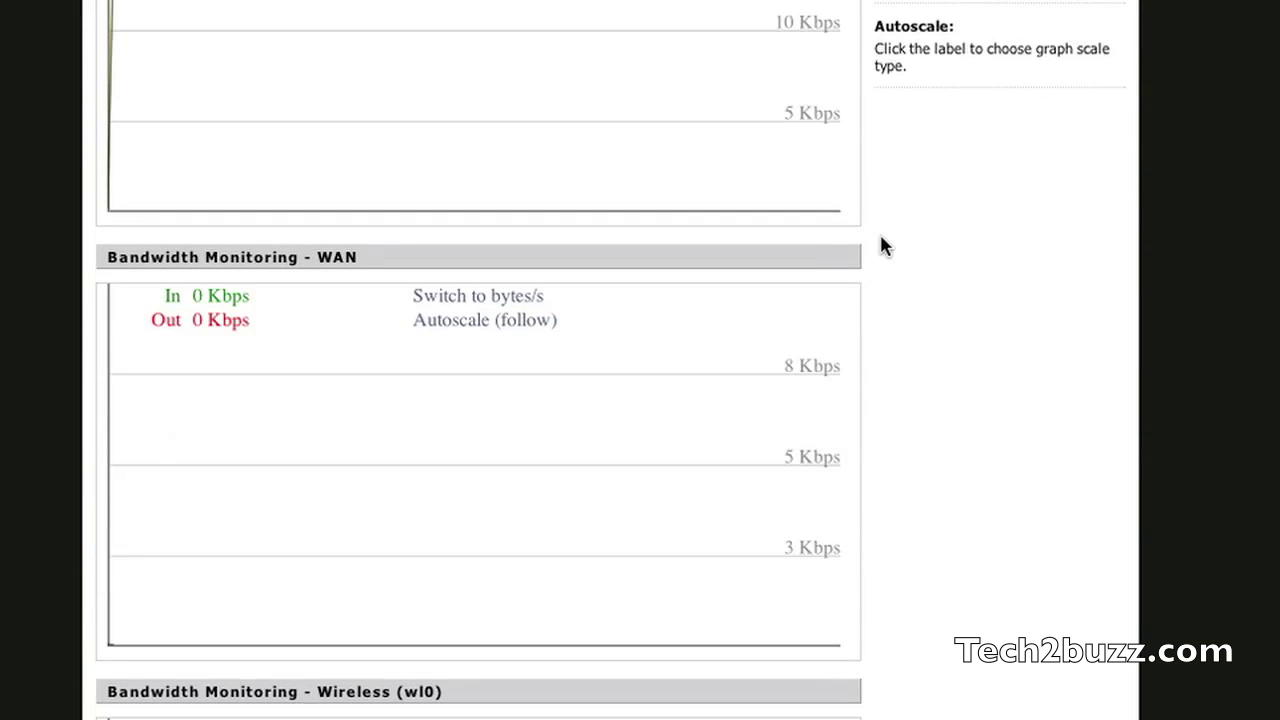
scroll(879, 243, down, 4)
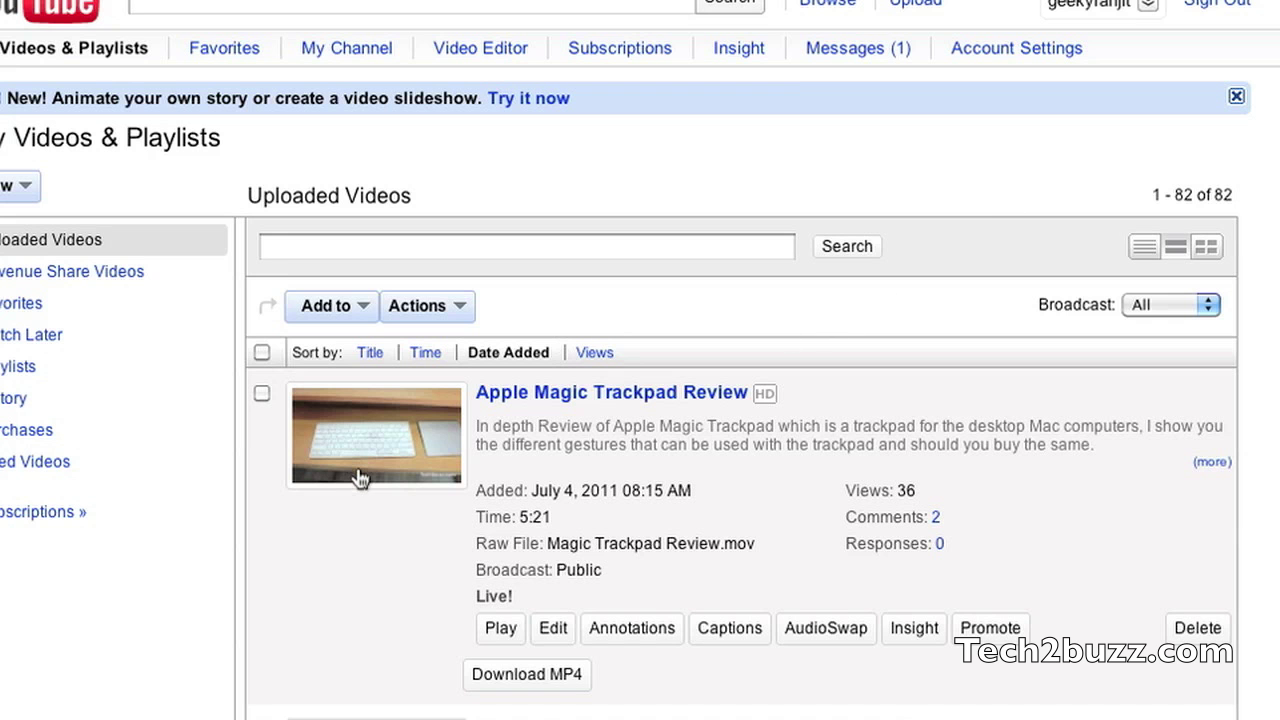
click(640, 434)
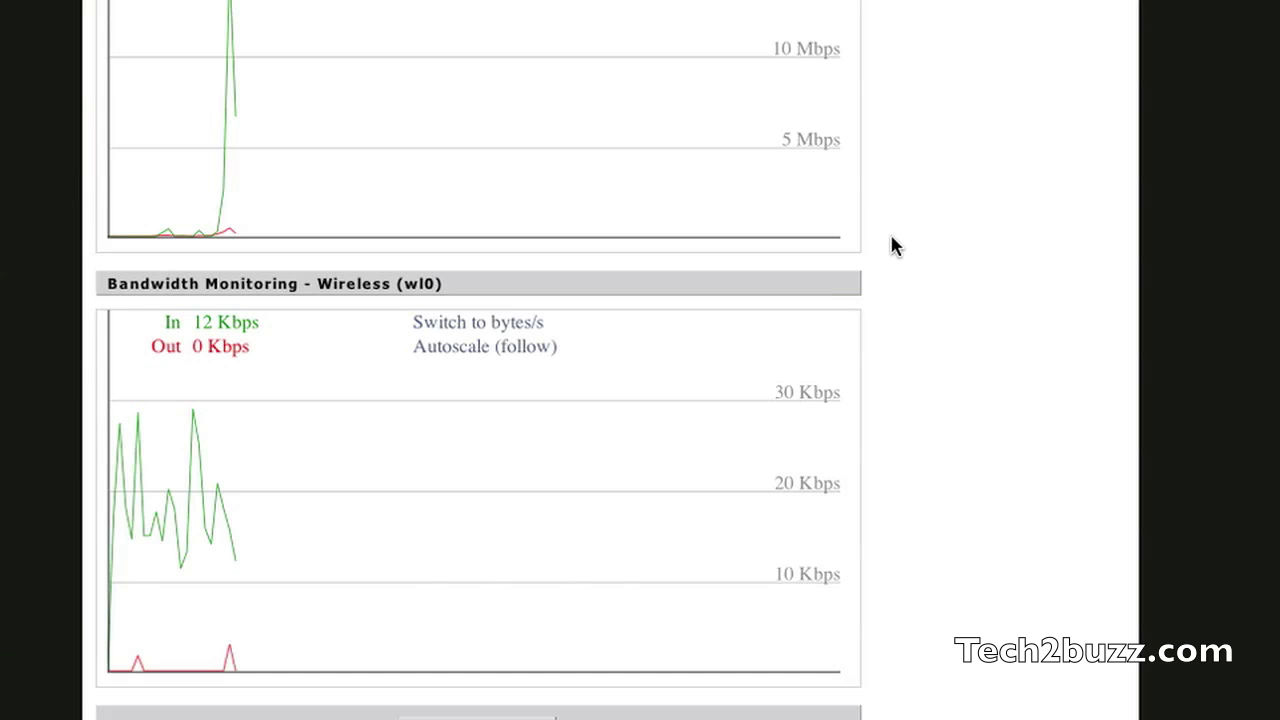
scroll(891, 238, up, 2)
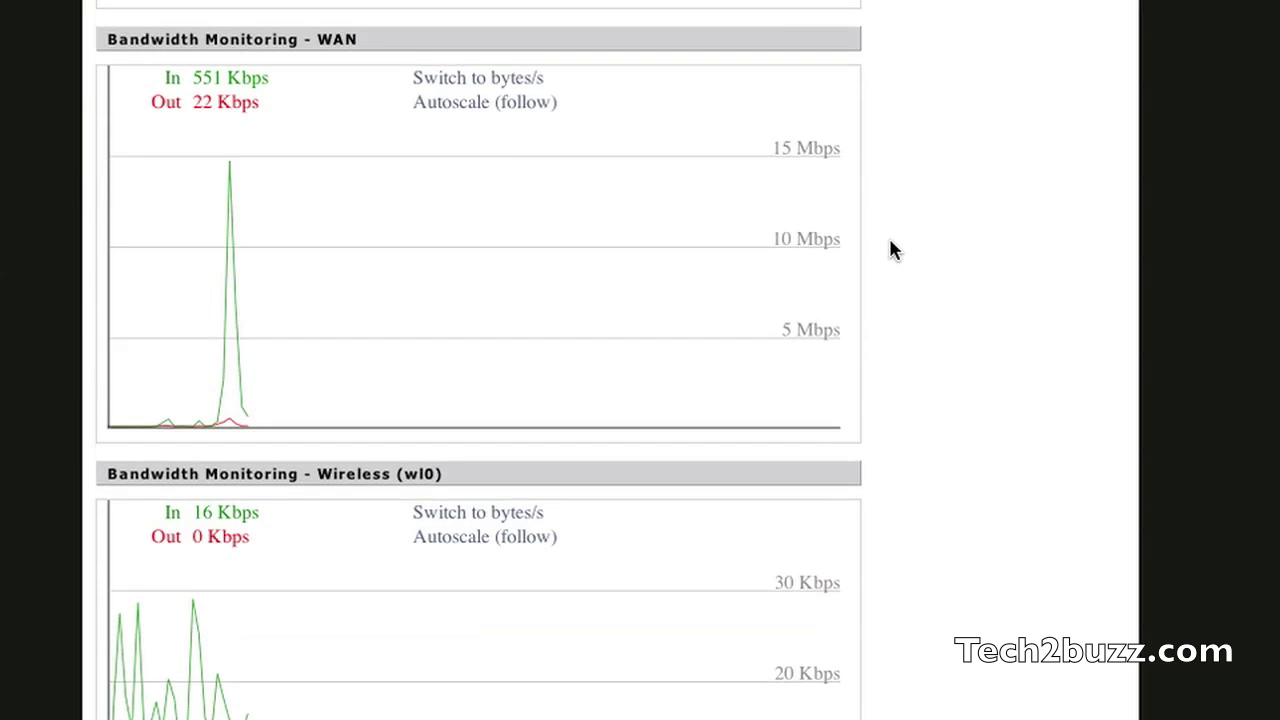
scroll(893, 250, up, 1)
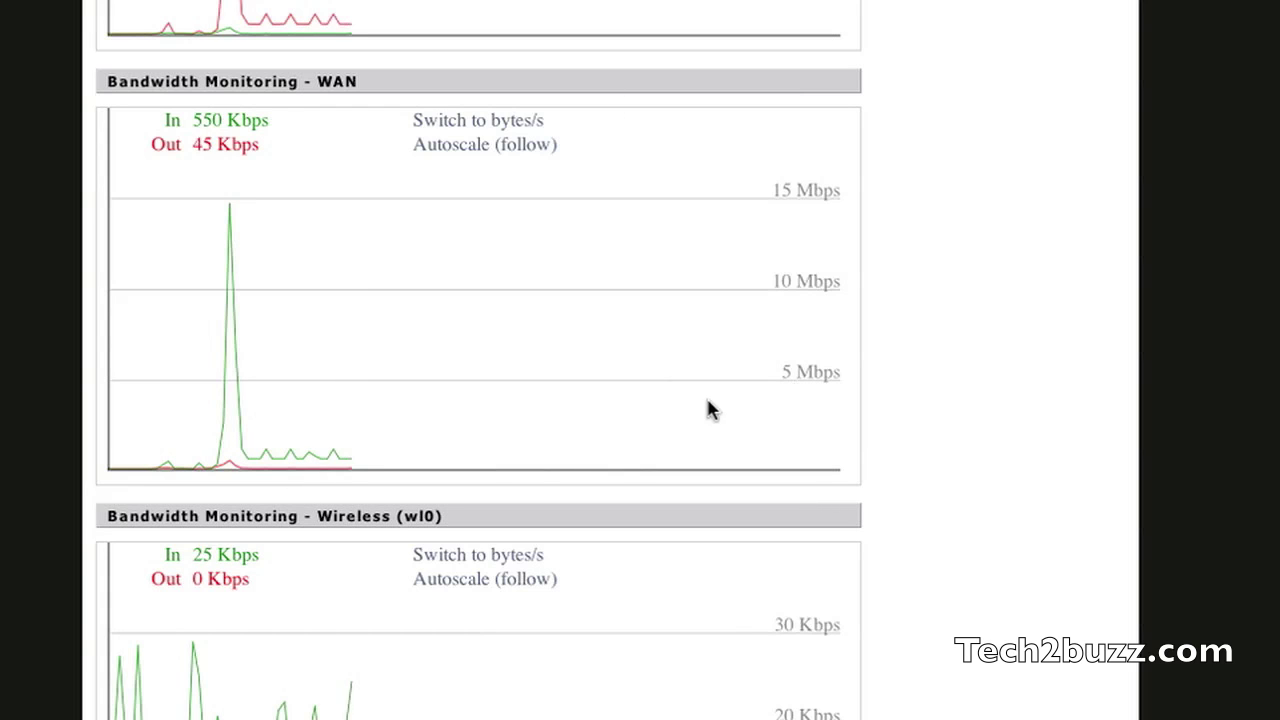
scroll(690, 412, down, 5)
scroll(617, 406, up, 1)
scroll(617, 406, down, 1)
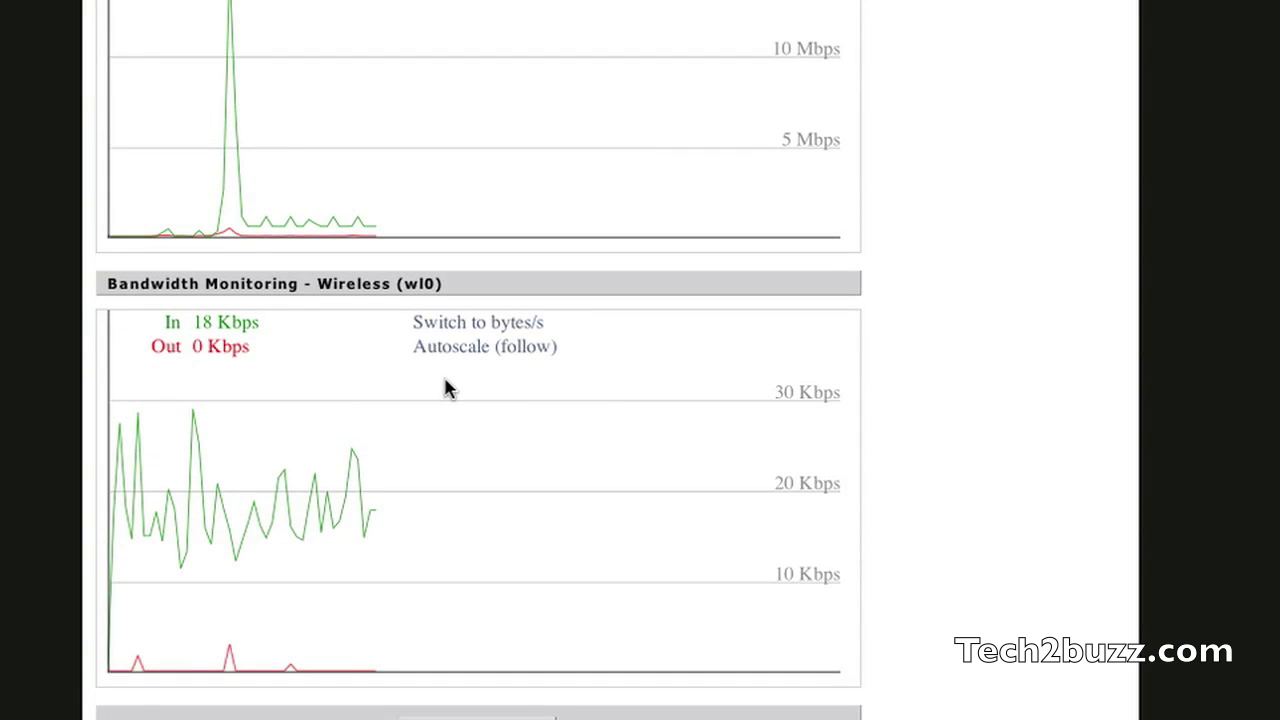
scroll(426, 523, up, 12)
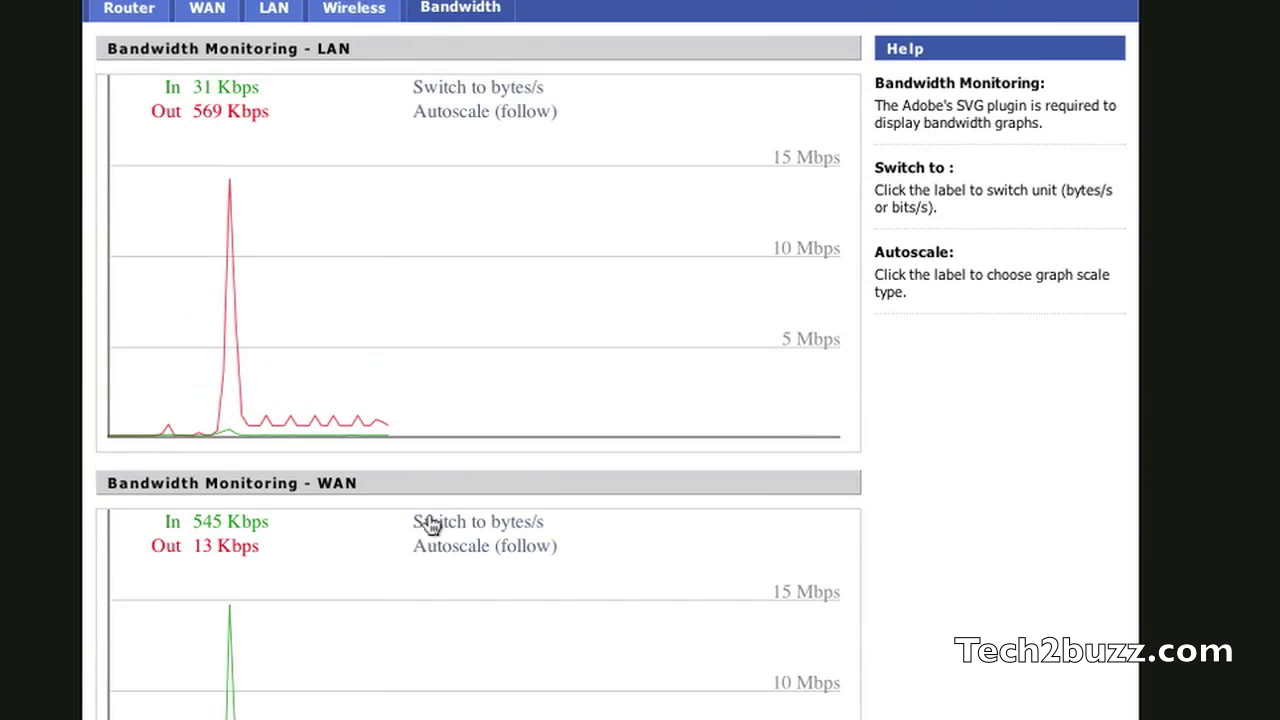
scroll(668, 103, up, 2)
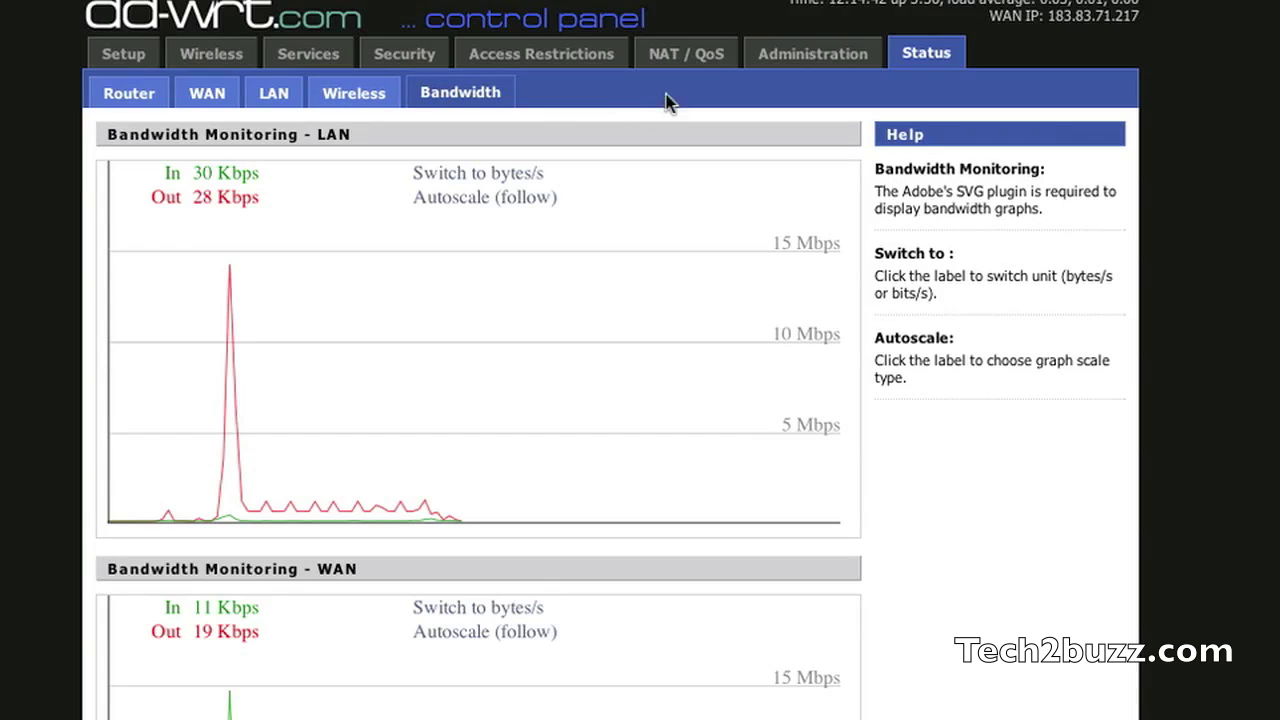
click(710, 60)
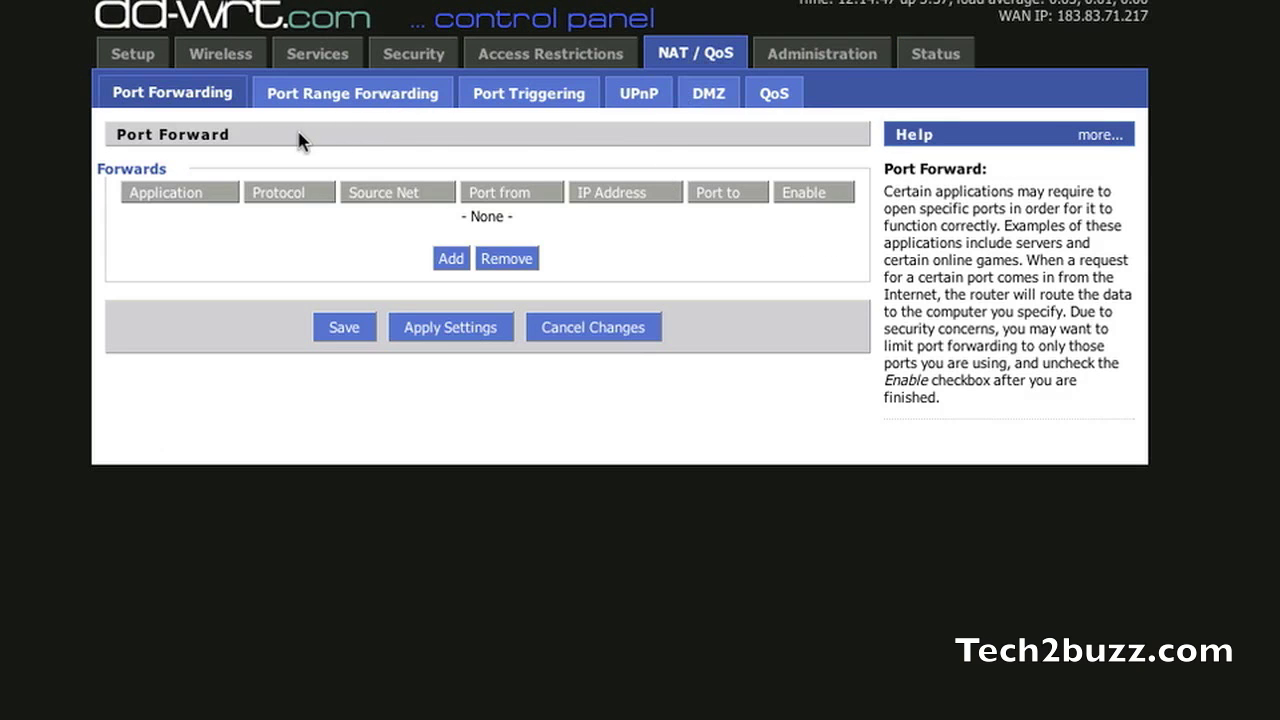
- View the UPnP forwards list (folx, Skype), then the Quality of Service page
click(640, 98)
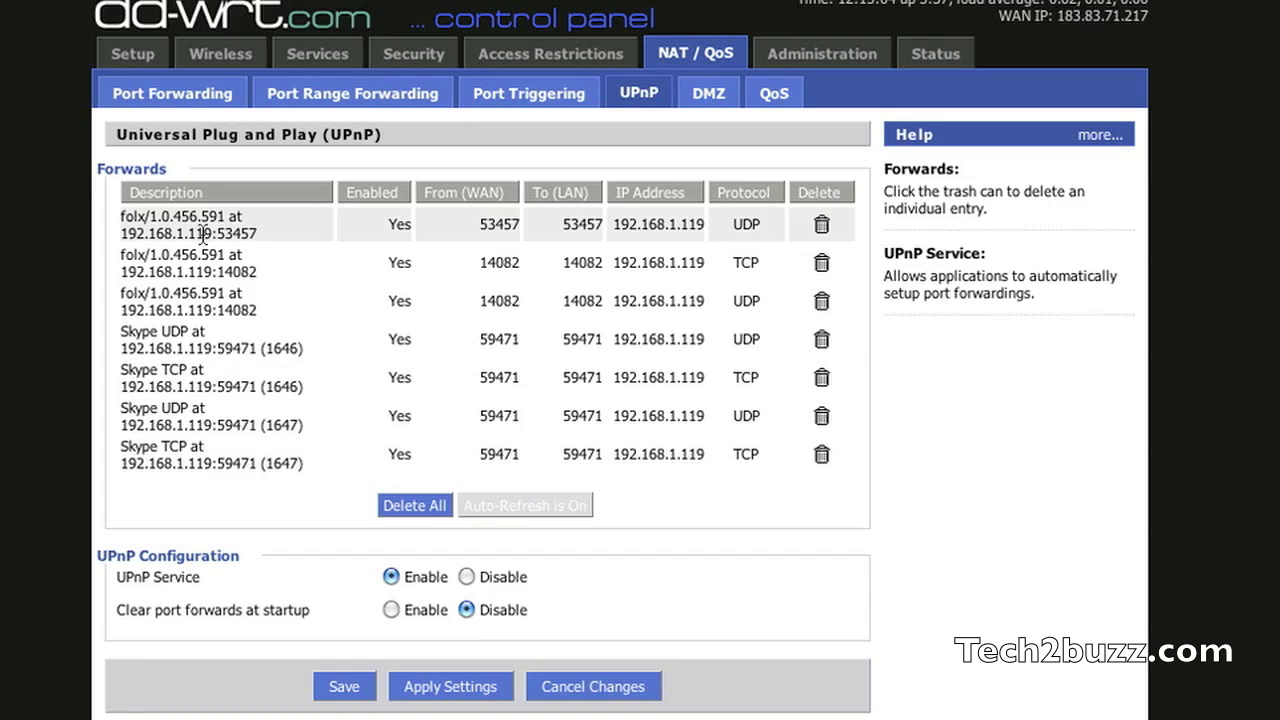
click(766, 100)
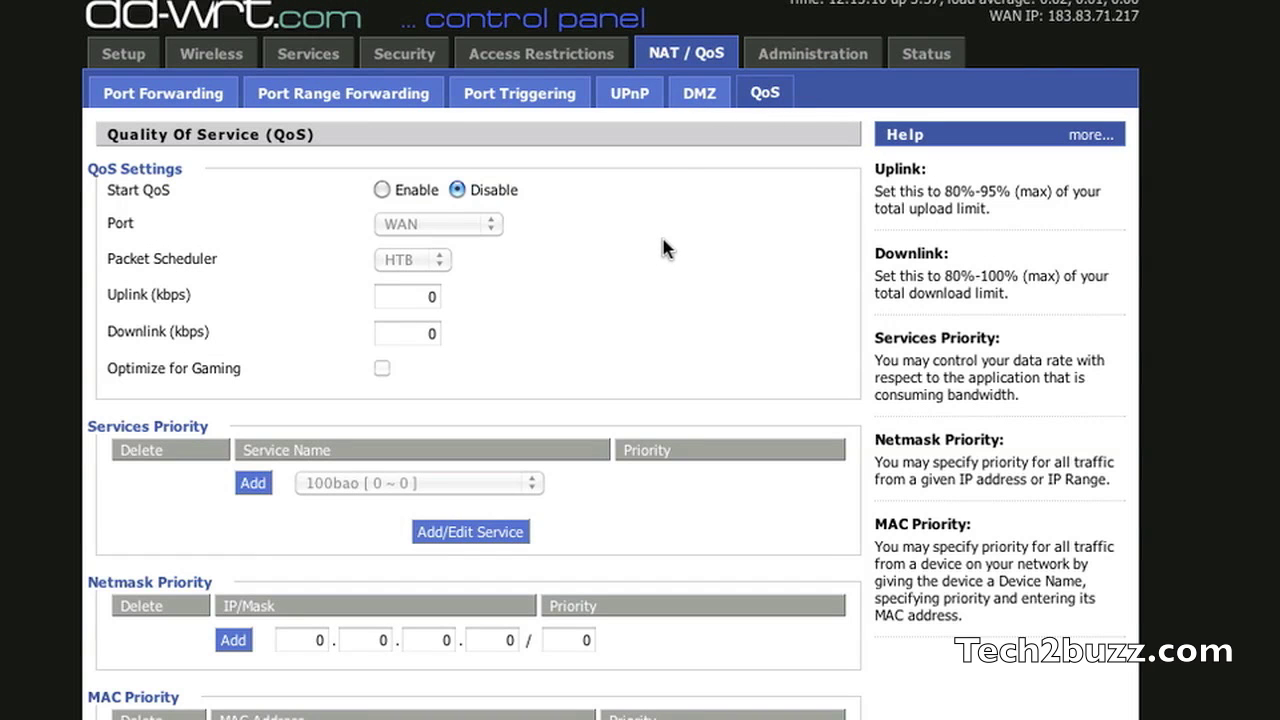
- Enable Start QoS, then view the Administration > Management settings
scroll(665, 258, down, 2)
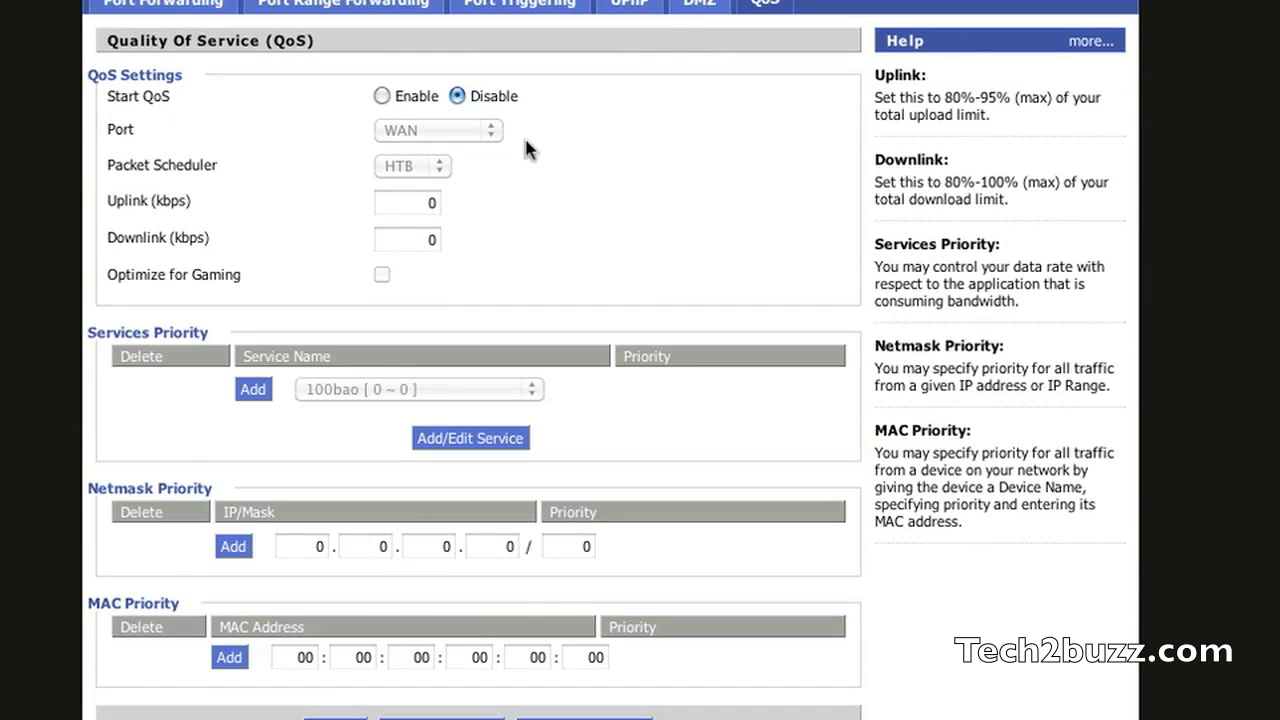
click(382, 96)
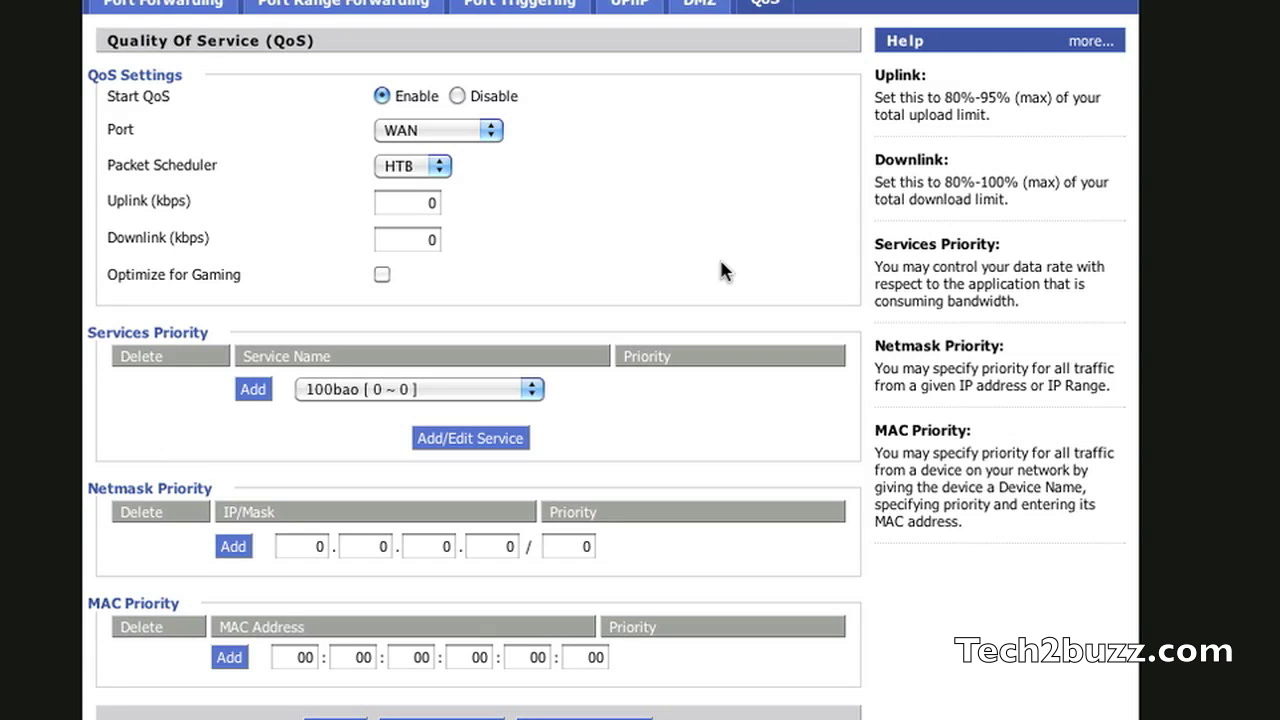
scroll(720, 262, up, 2)
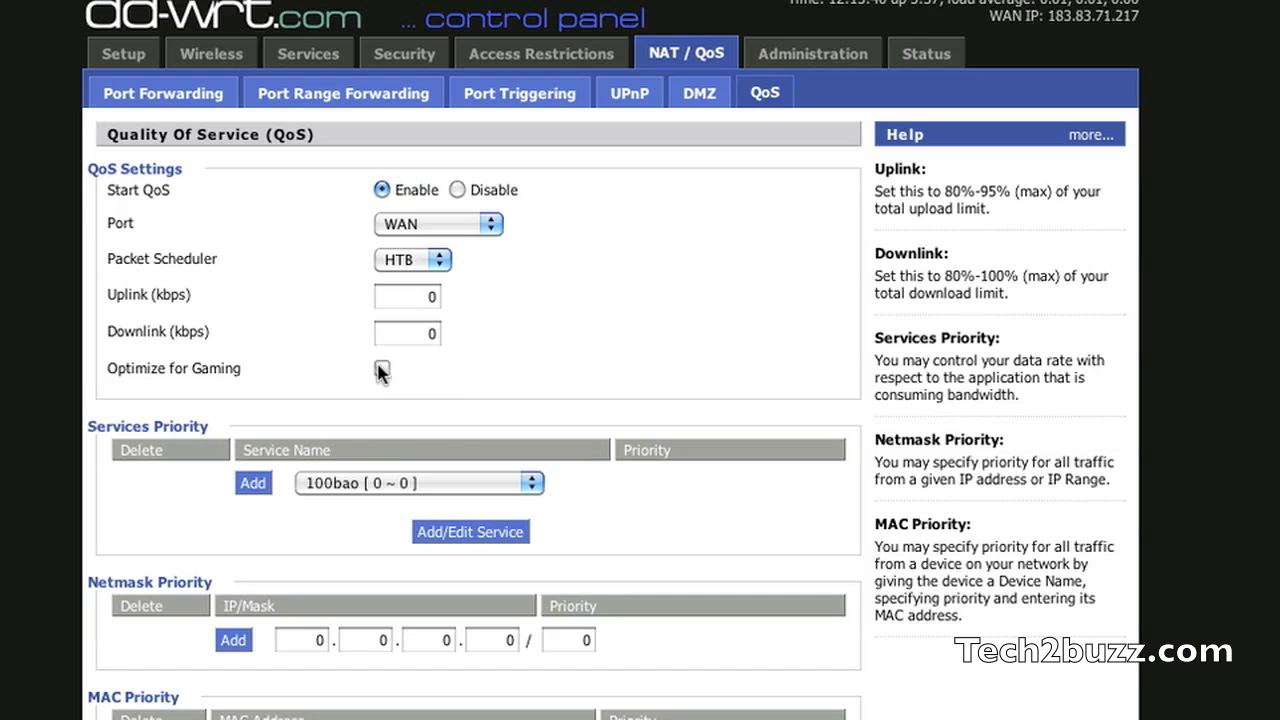
click(796, 60)
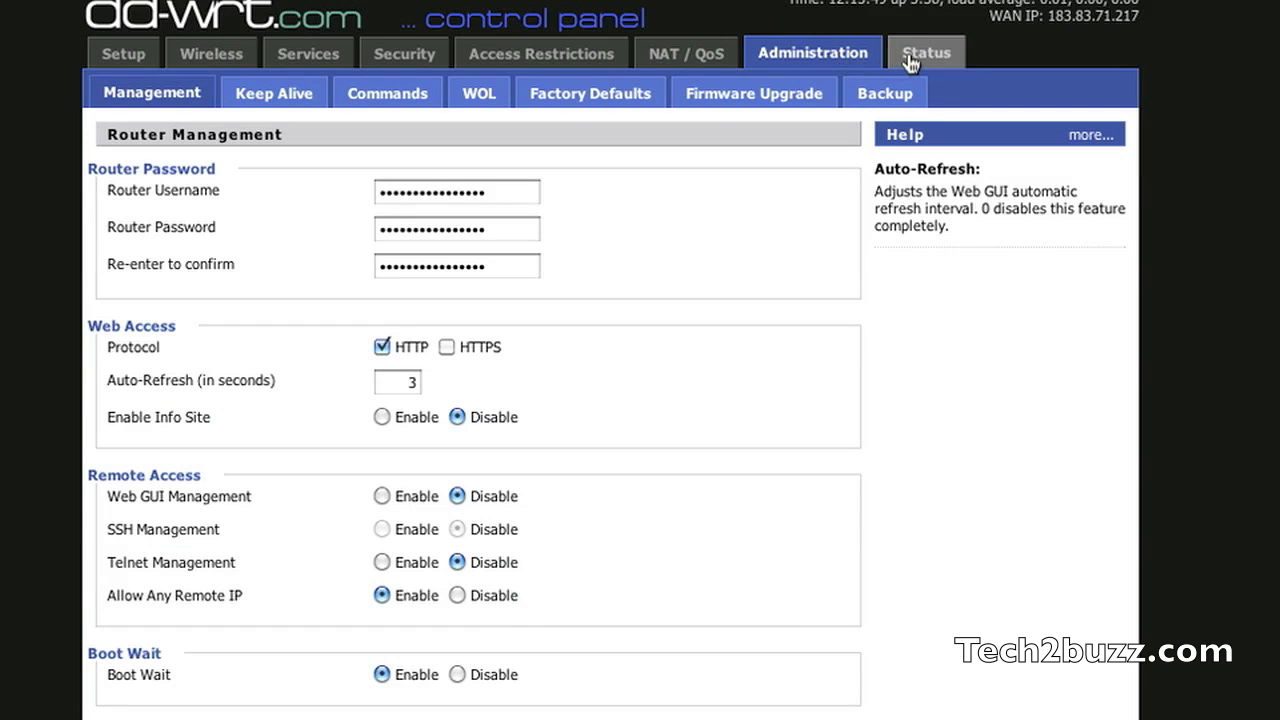
- Return to the Setup > Basic Setup page, then move on to the dd-wrt.com home page
click(150, 56)
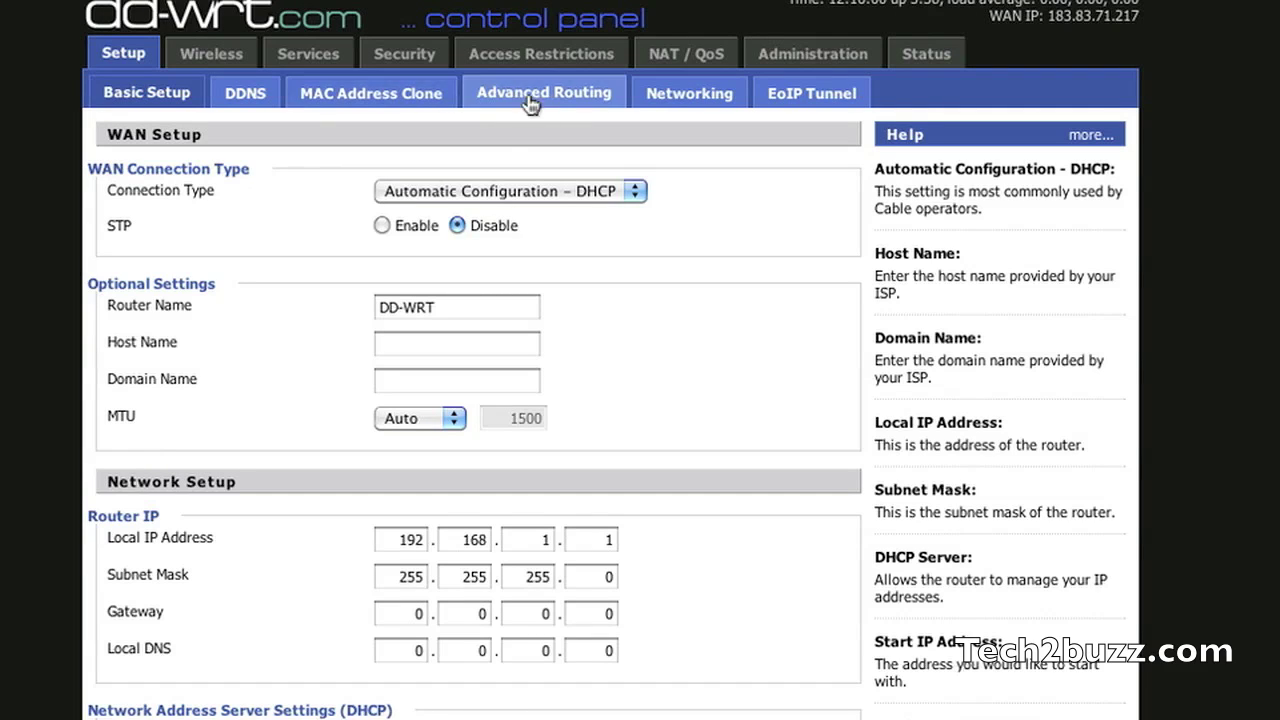
click(365, 62)
- Open dd-wrt.com in a new tab and go to its Router Database search page
key(super+t)
text(dd-wrt.com)
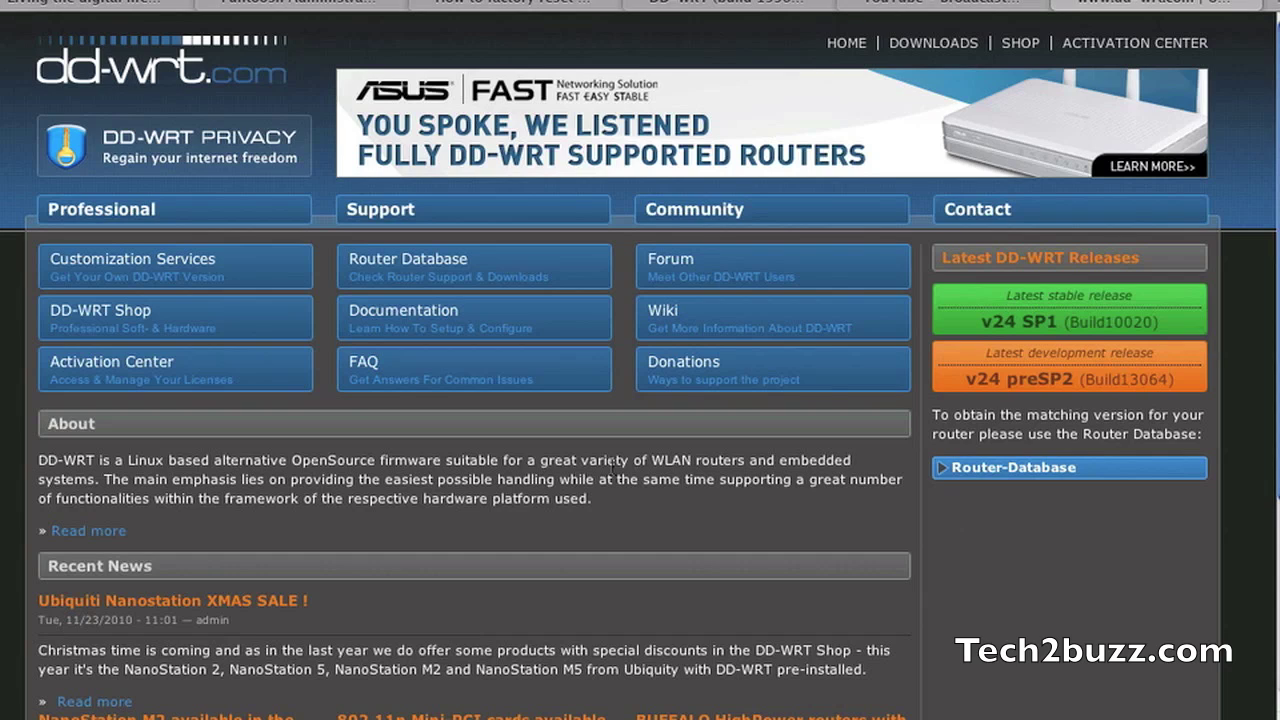
click(957, 472)
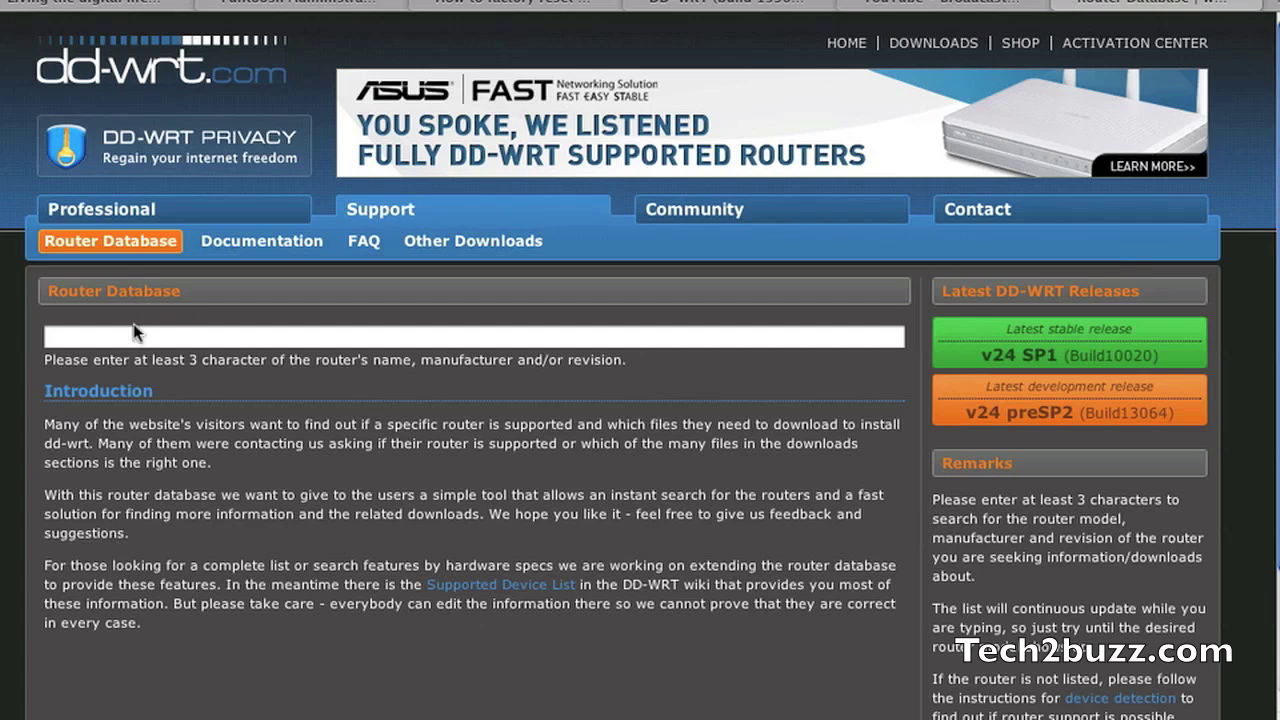
click(122, 343)
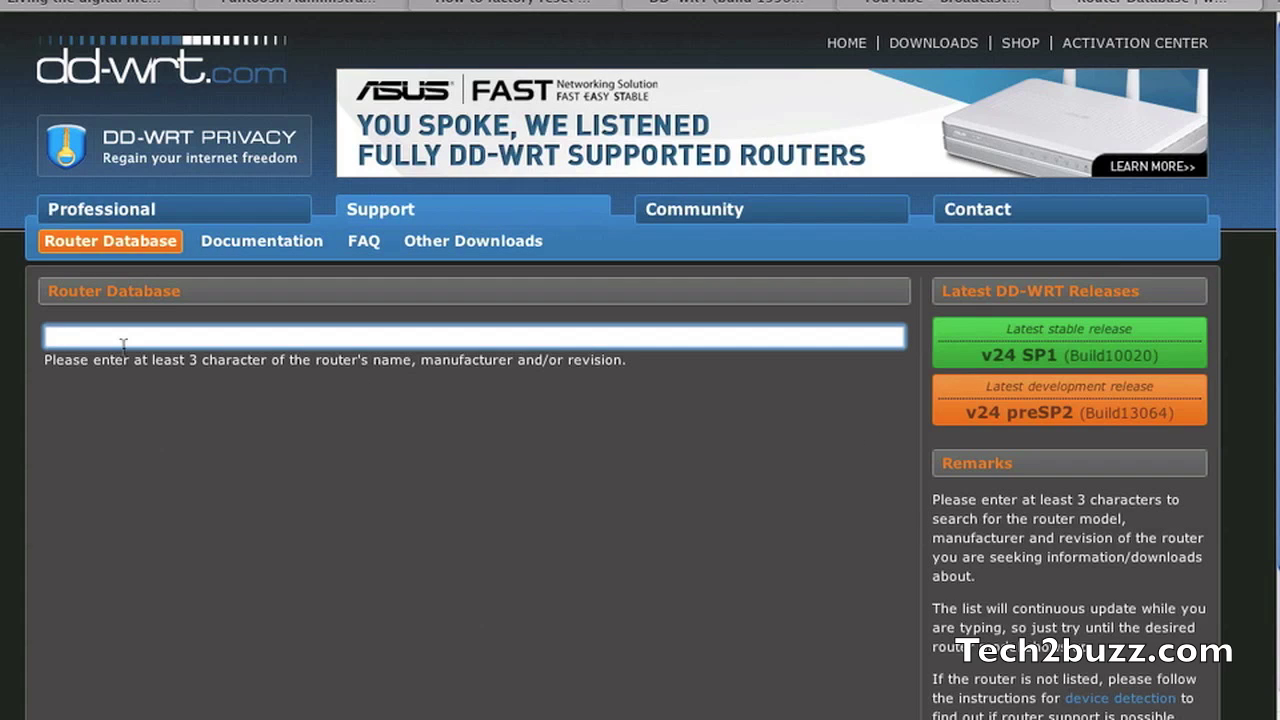
- Search the router database for 'WRT54G v2' (5 Linksys matches), then return to the control panel tab
text(WRT54G v2)
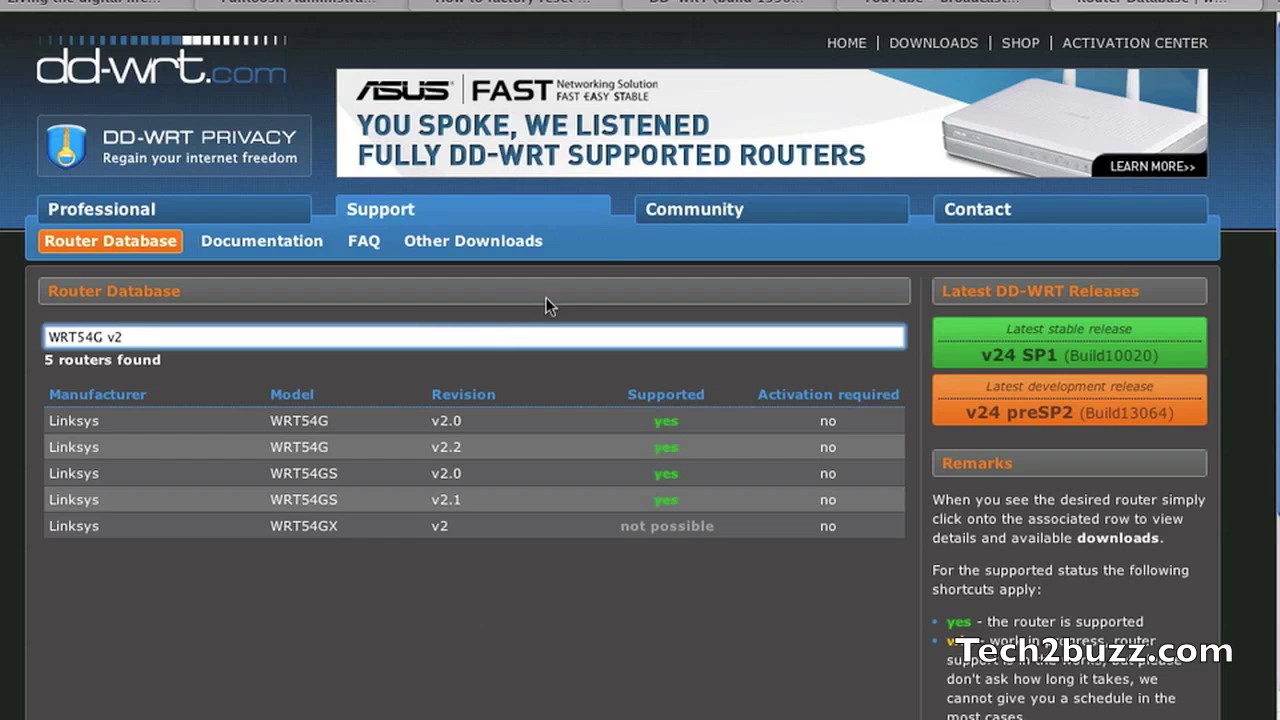
click(744, 10)
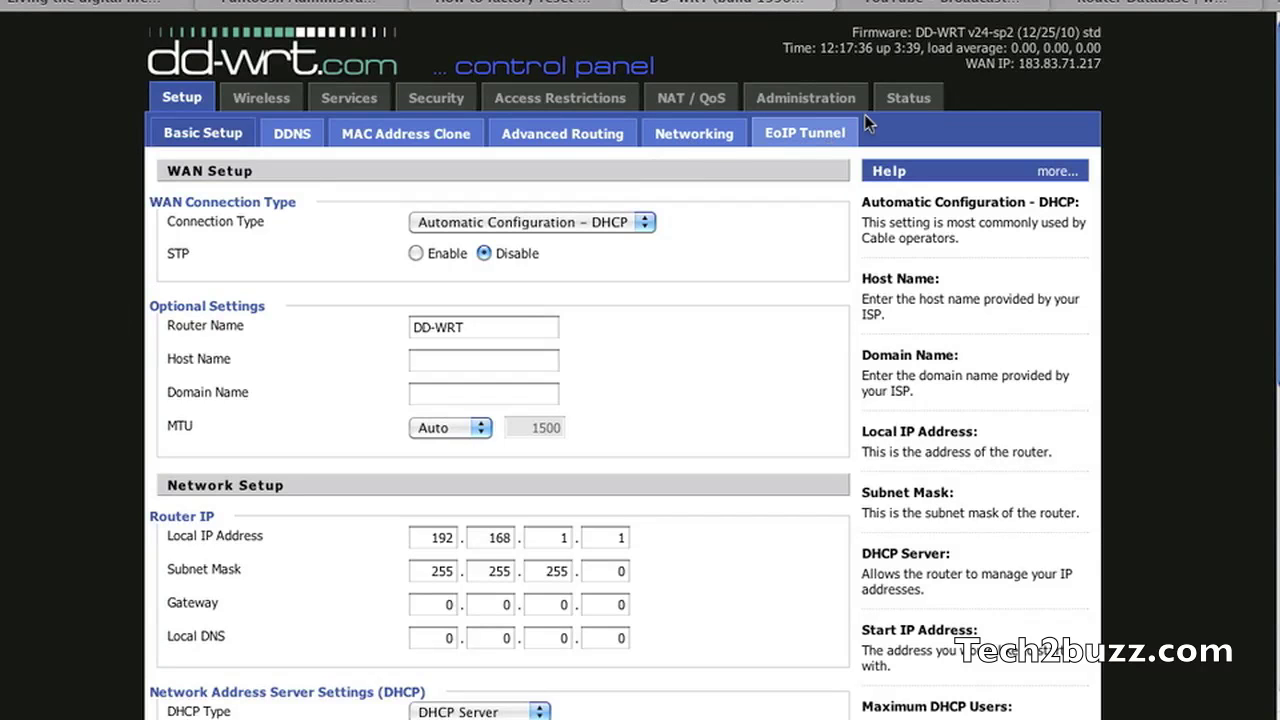